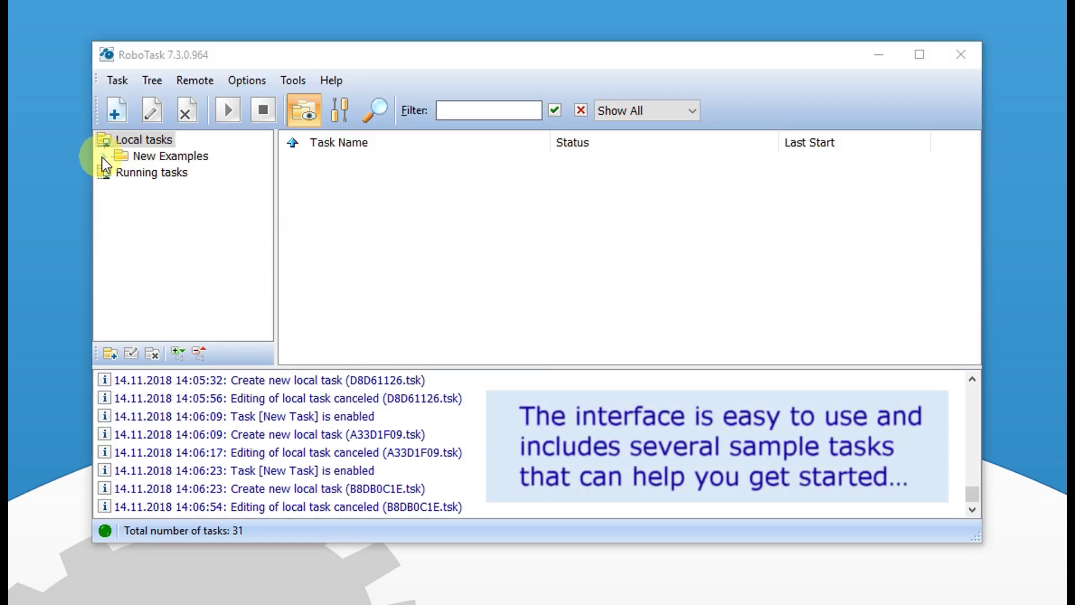
Step: Expand New Examples, preview its Complex and Simple demo tasks, then begin a new task
left_click(103, 157)
left_click(173, 156)
left_click(173, 173)
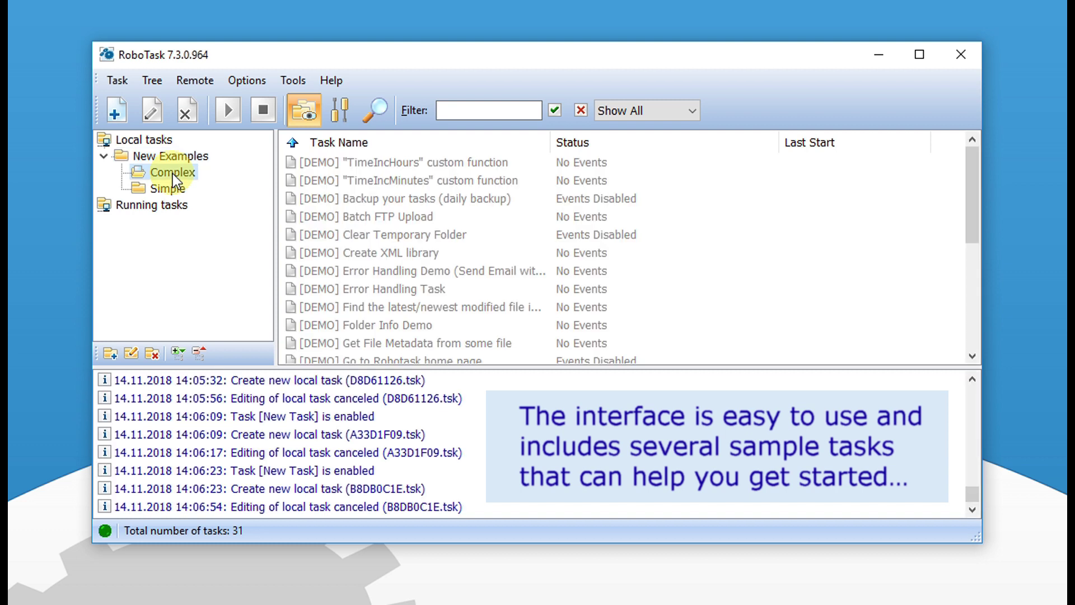
left_click(168, 189)
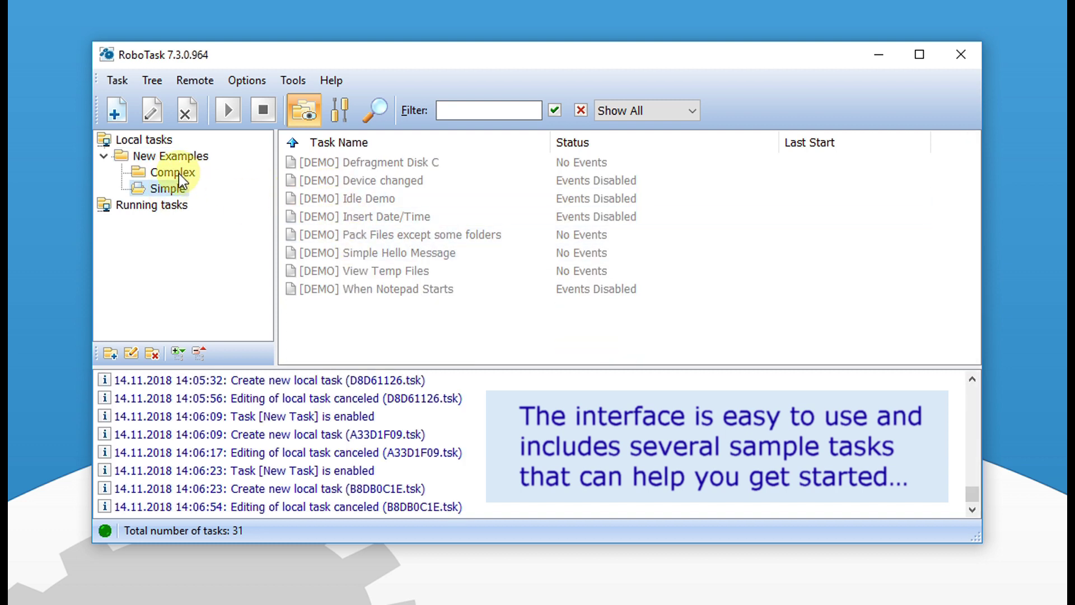
left_click(175, 173)
left_click(174, 158)
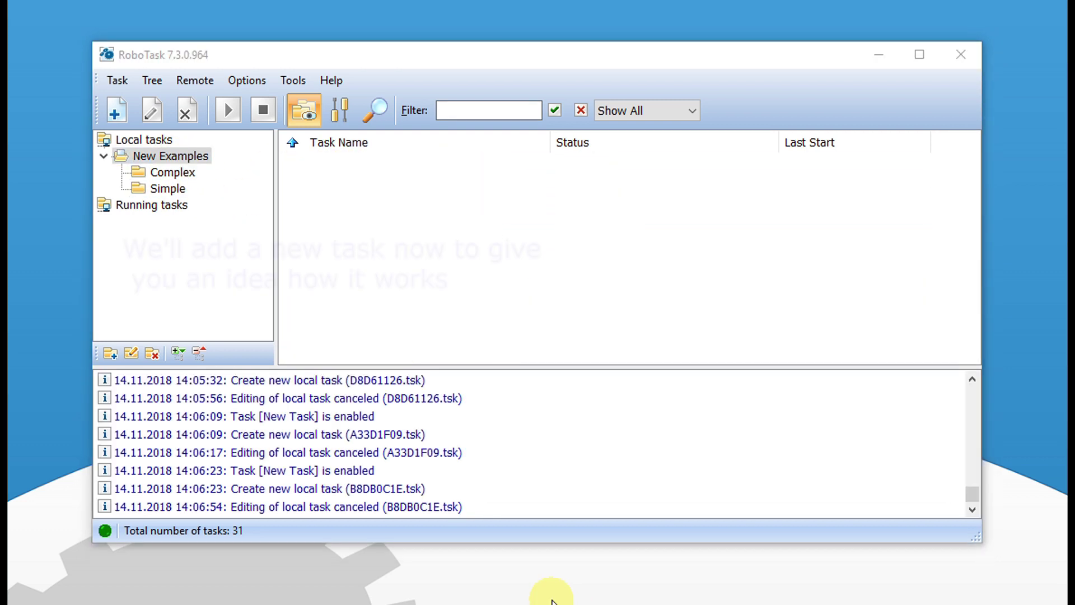
left_click(115, 111)
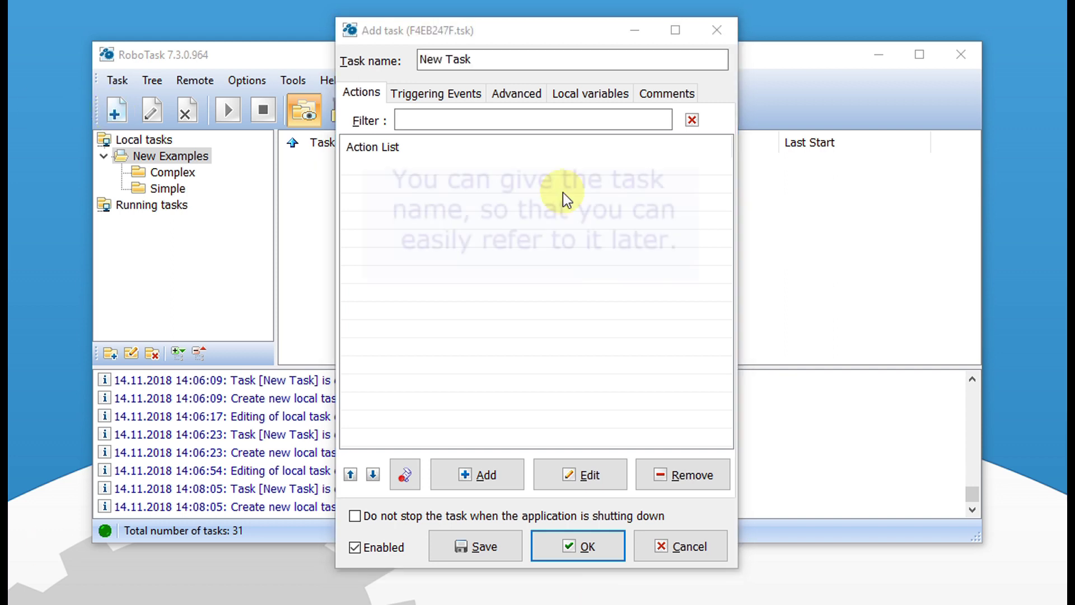
Step: Rename the default 'New Task' to 'Send email every day'
left_click(472, 58)
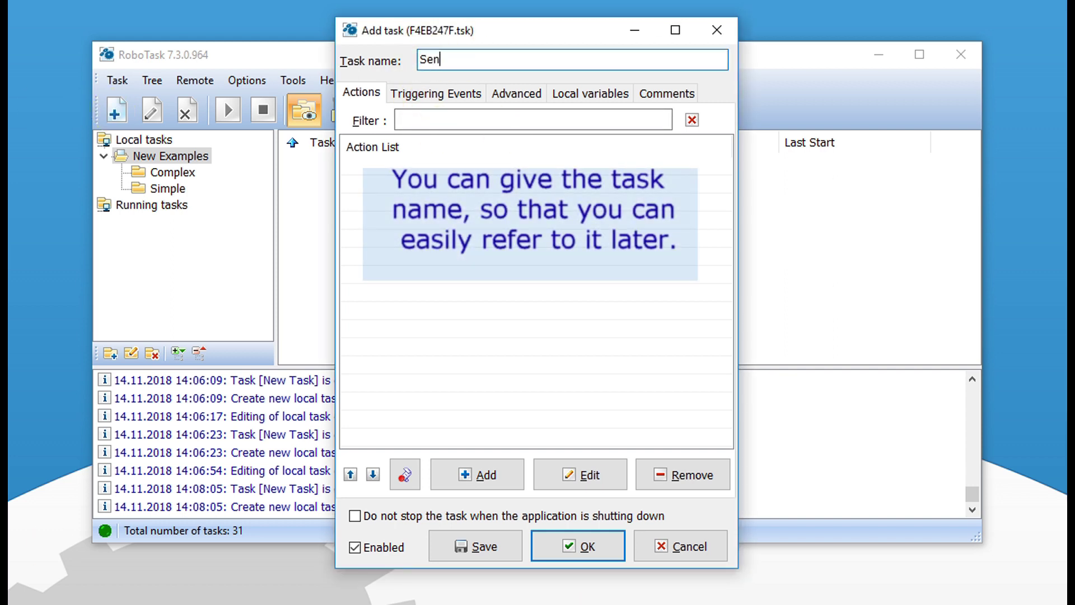
type("Send email every day")
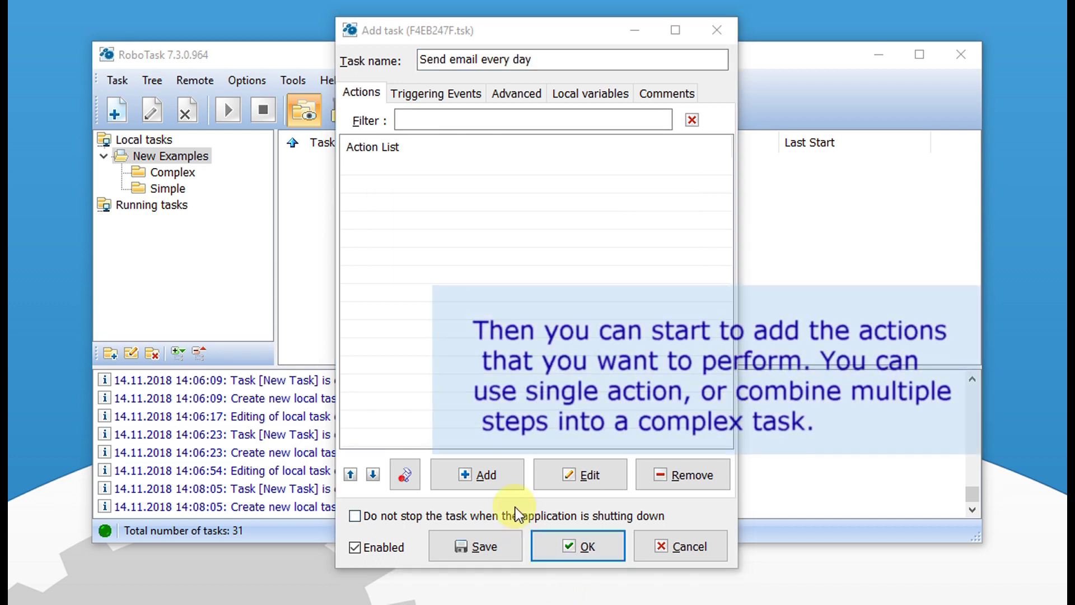
Step: Open the action picker with all action categories expanded
left_click(483, 478)
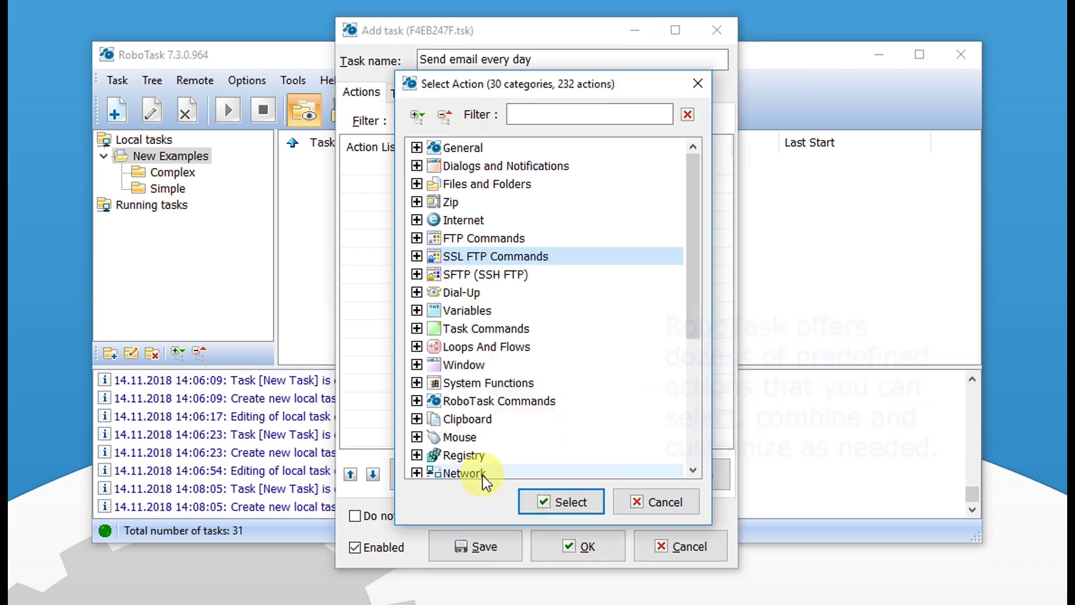
left_click_drag(697, 166, 694, 160)
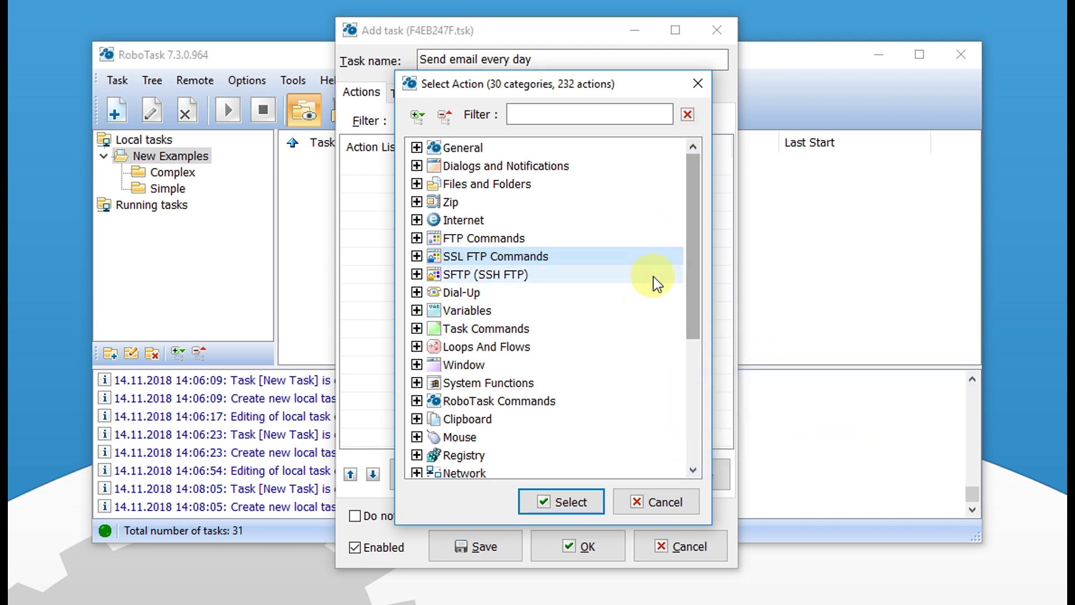
left_click(417, 115)
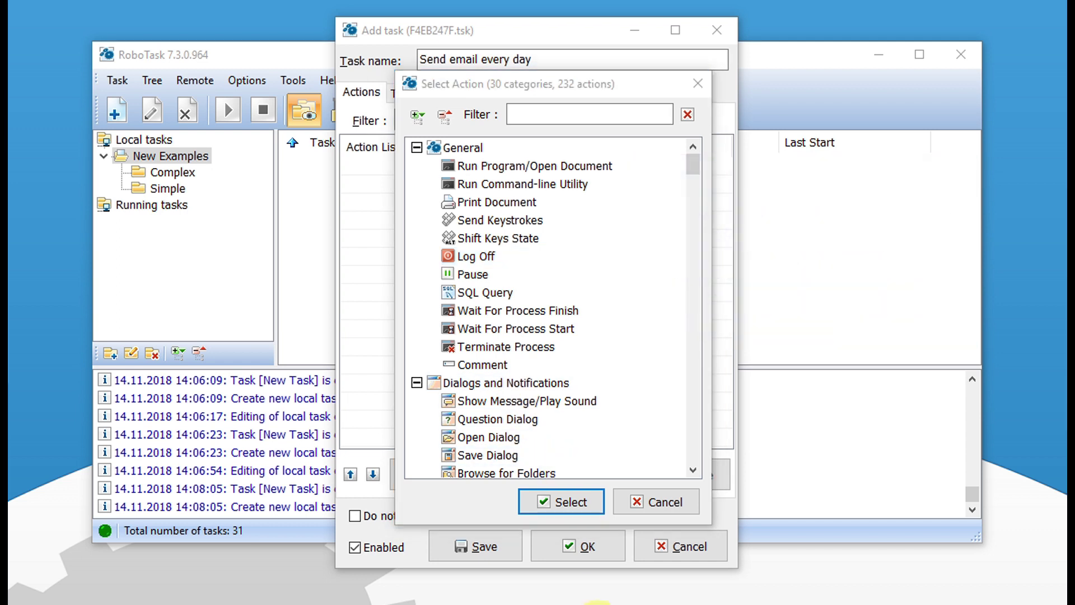
left_click_drag(693, 159, 692, 189)
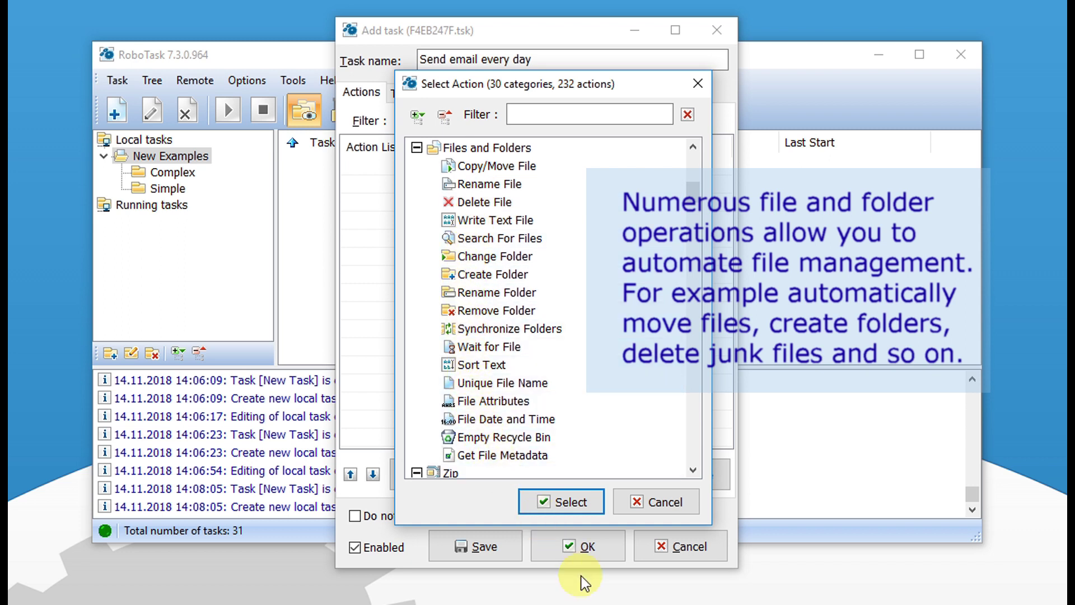
left_click(595, 602)
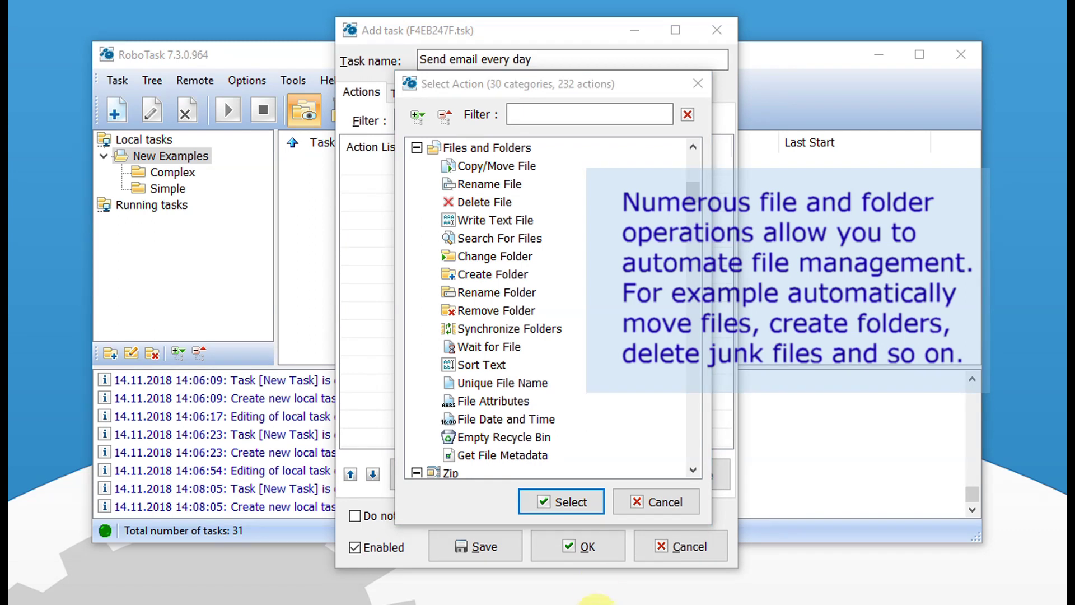
Step: Scroll to the Internet category and select the Send Email action
left_click_drag(692, 189, 689, 240)
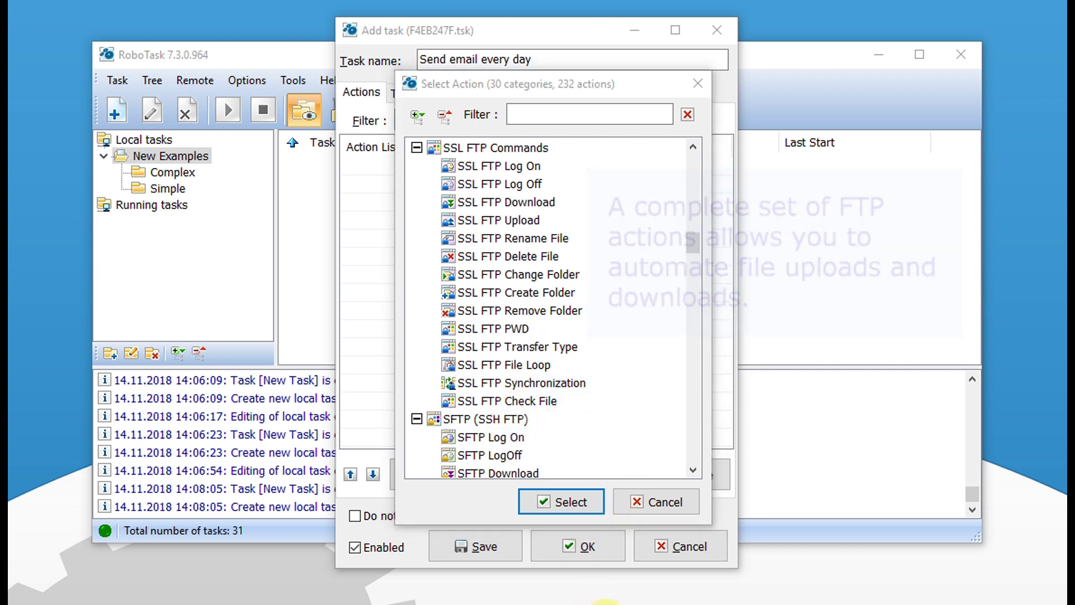
left_click_drag(693, 237, 684, 273)
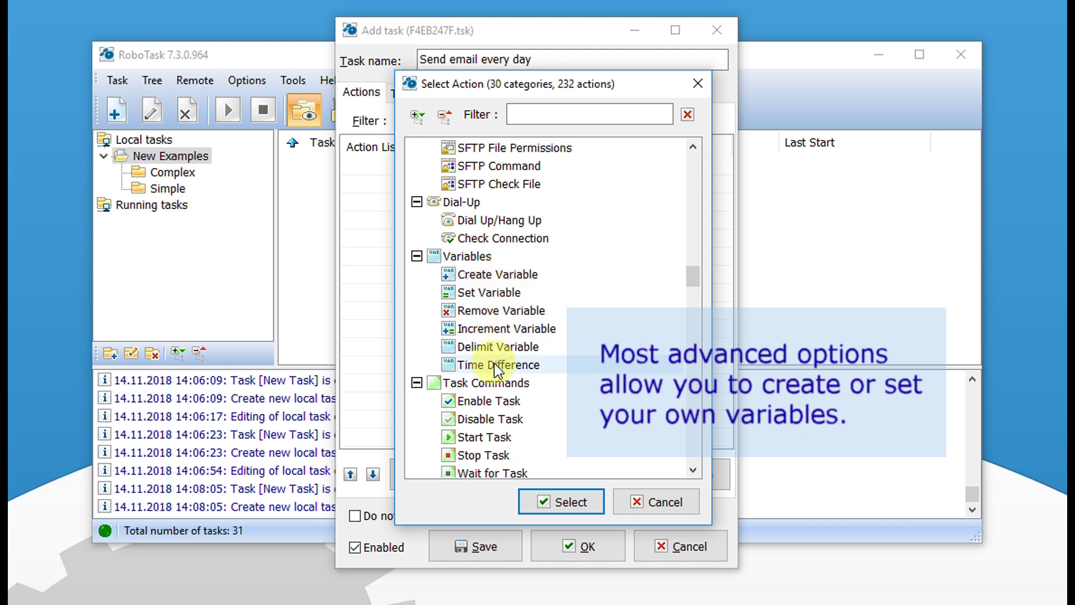
left_click_drag(693, 276, 692, 299)
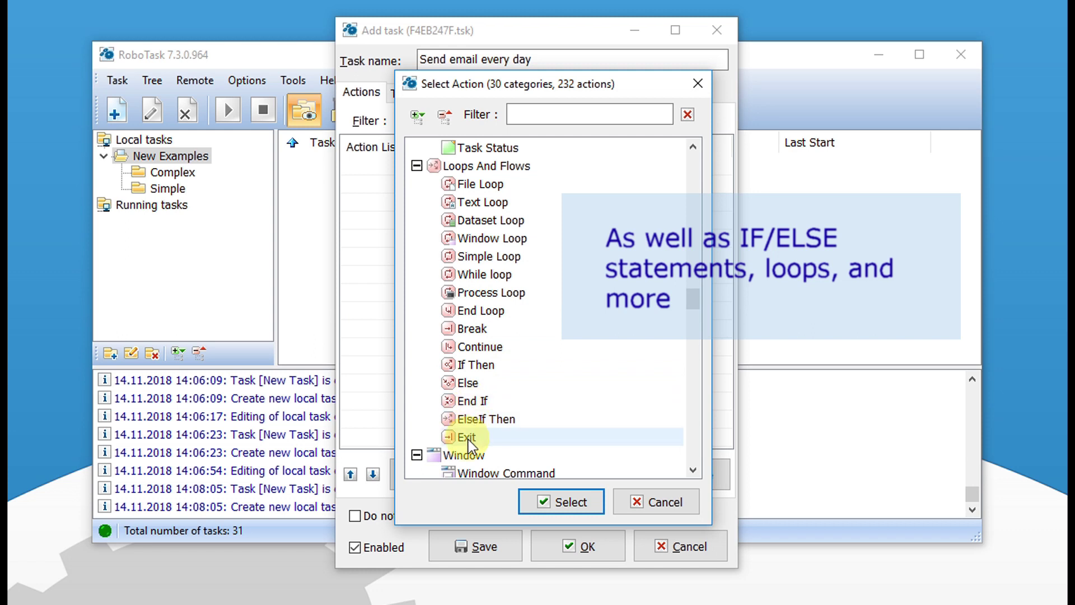
left_click_drag(692, 299, 693, 319)
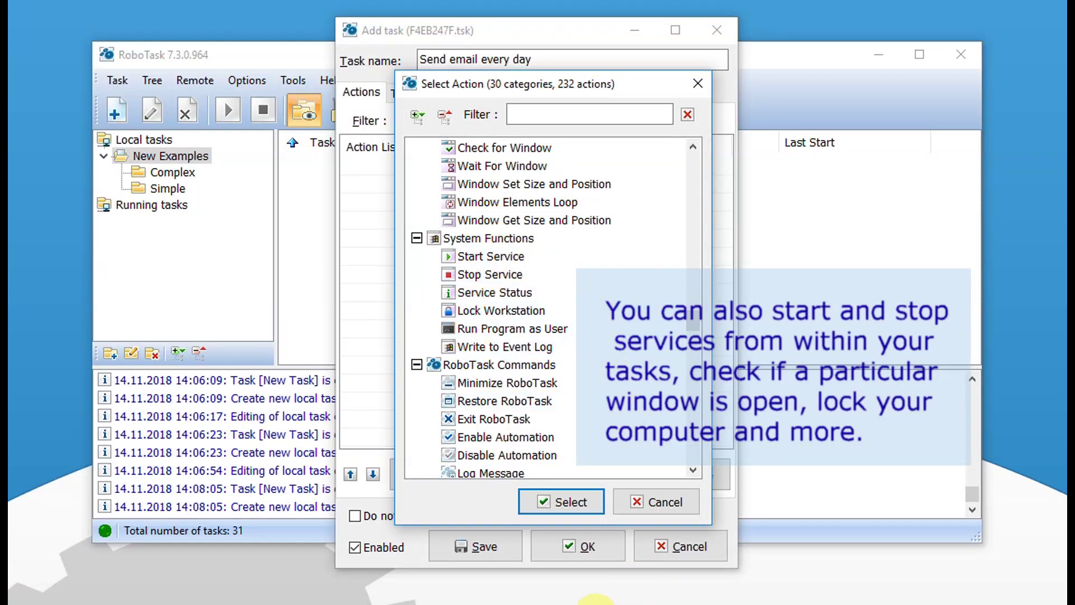
left_click(630, 502)
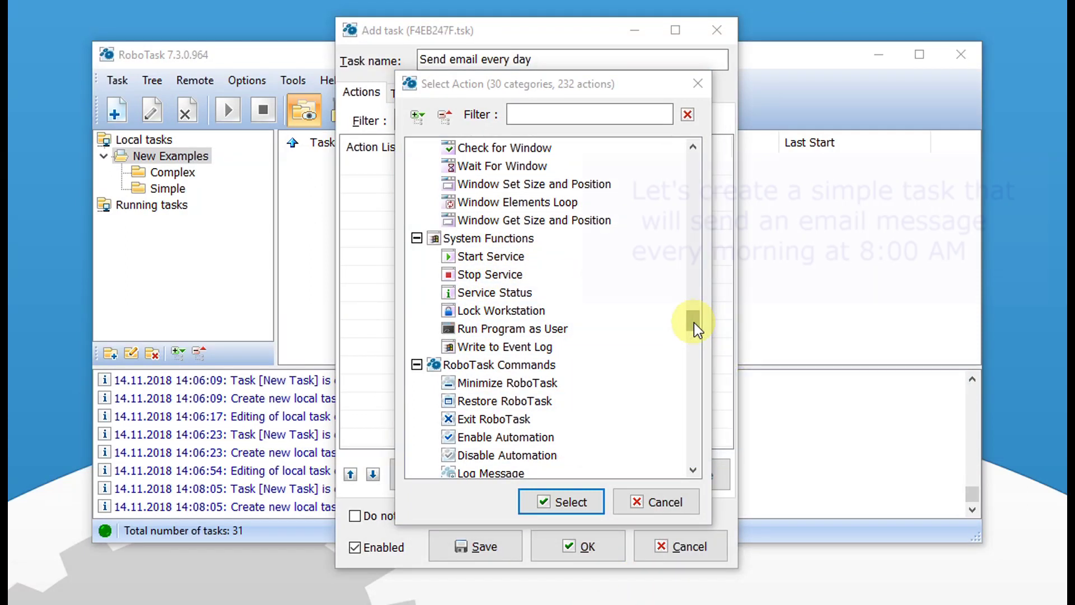
left_click_drag(694, 322, 694, 208)
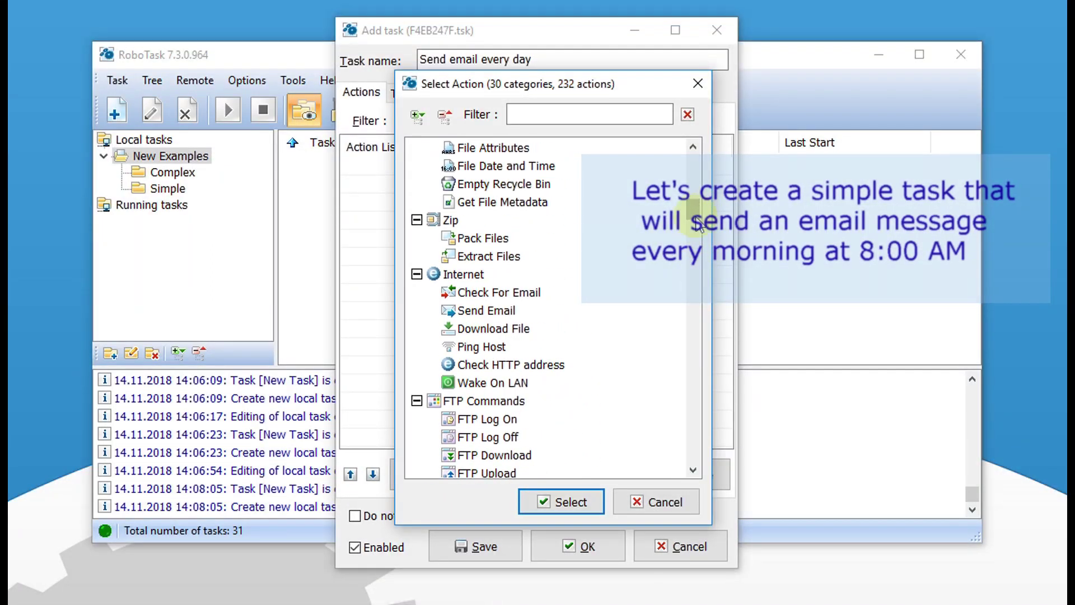
left_click(493, 312)
left_click(490, 314)
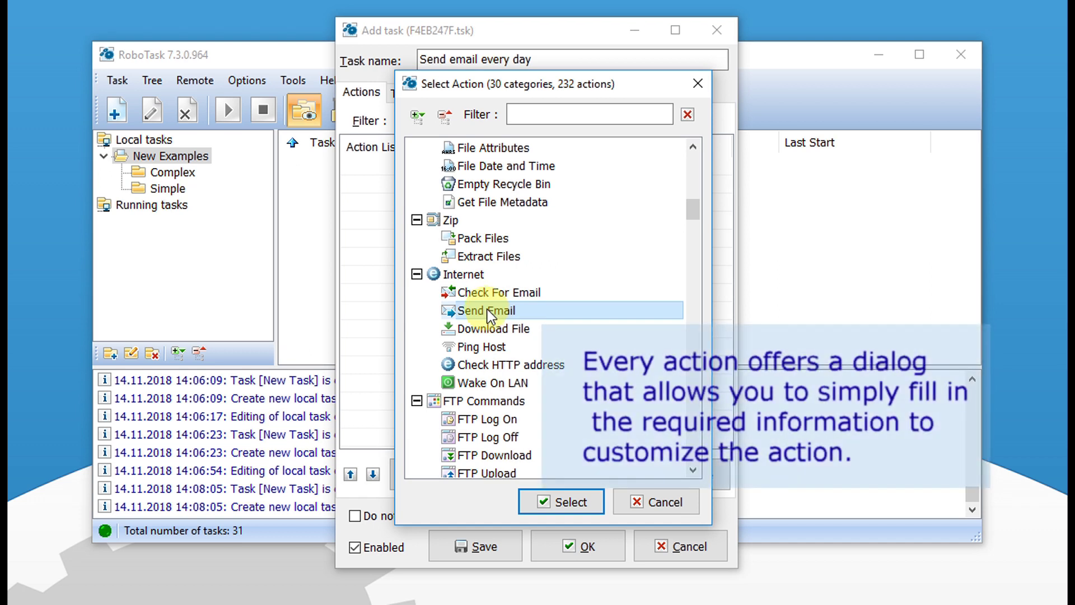
left_click(559, 507)
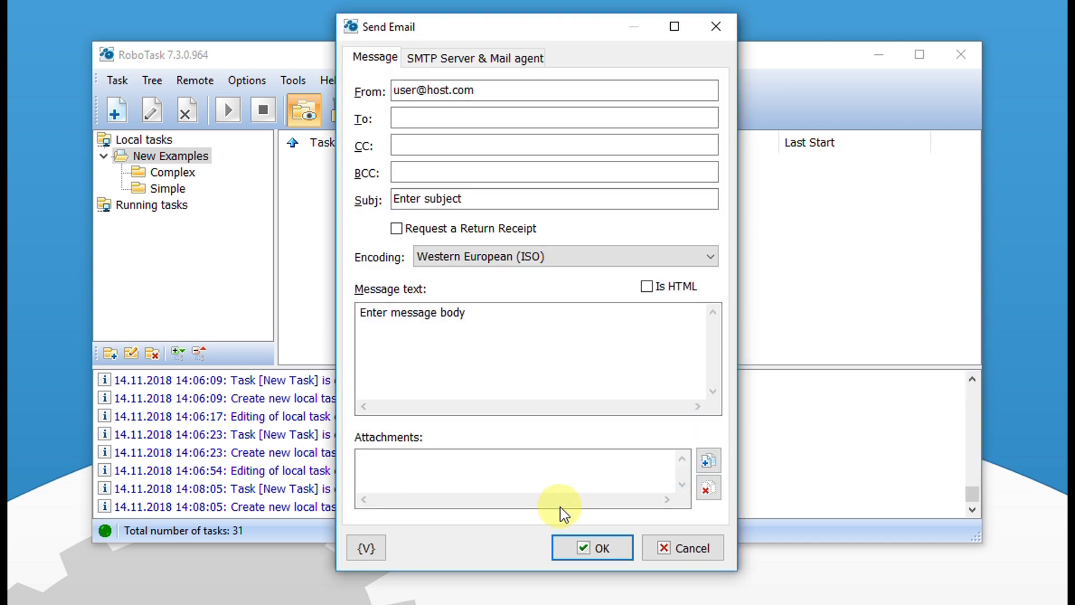
Step: Fill in the sender and recipient addresses and the subject 'Just test message'
triple_click(504, 89)
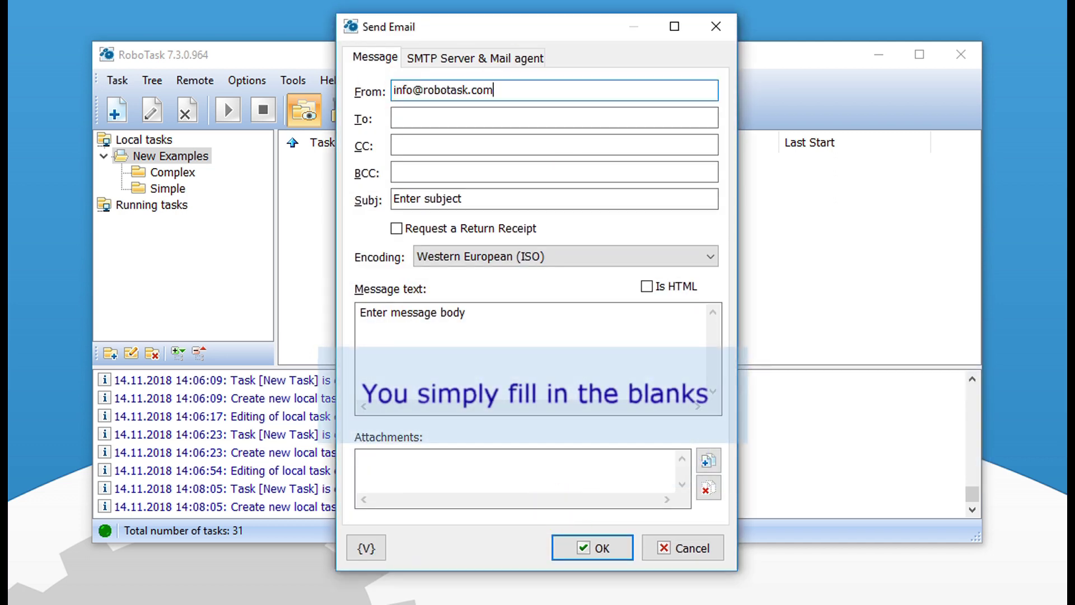
left_click(409, 117)
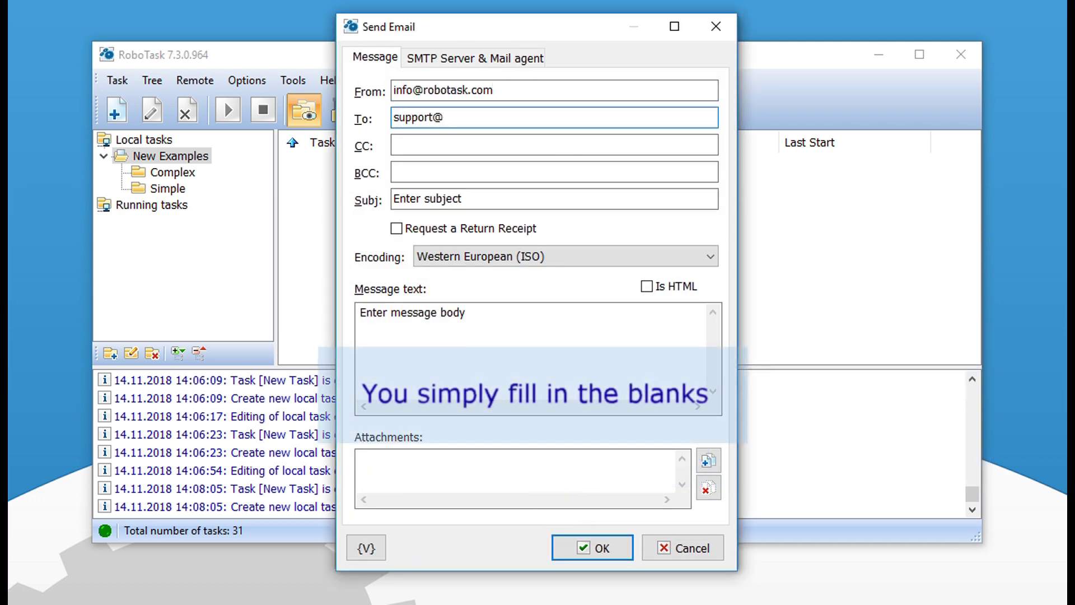
triple_click(480, 200)
type("Just test message")
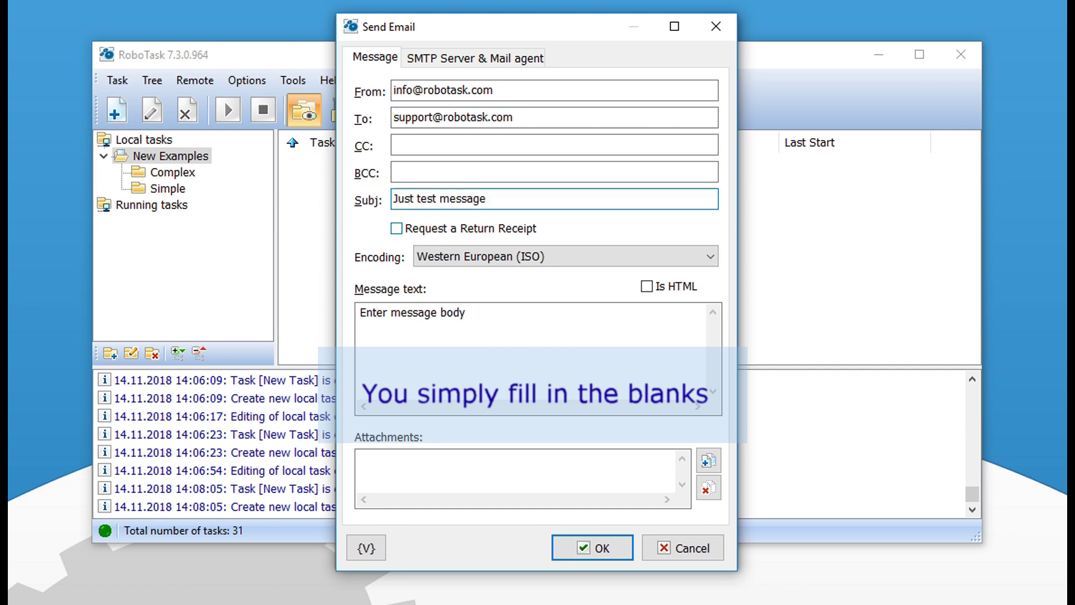
Step: Set the body to 'This is the test message only', add a new line, and show variables
triple_click(358, 312)
type("This i")
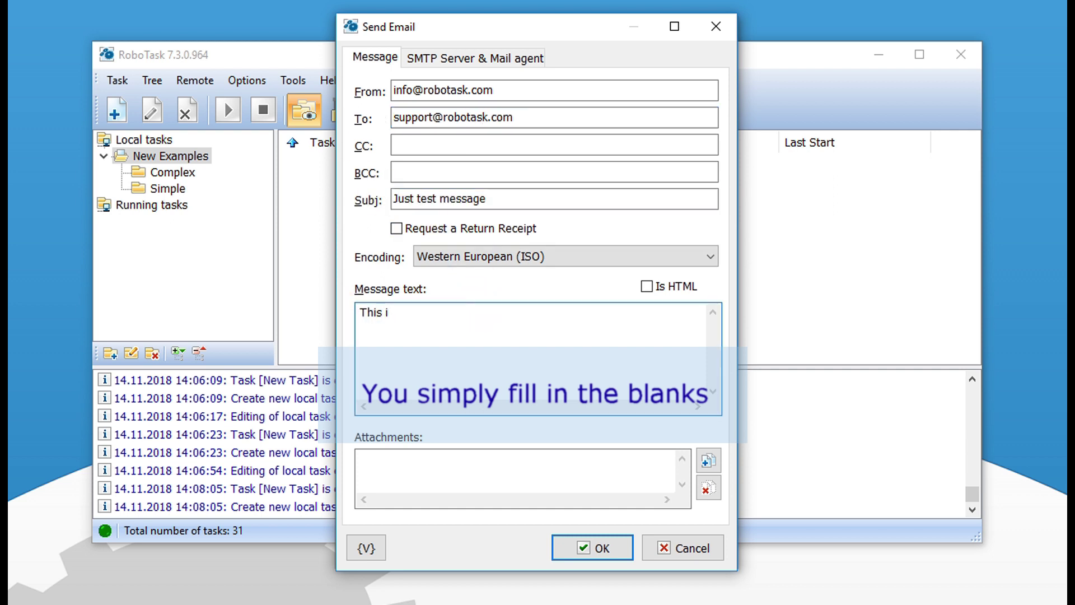
type("s the test message only")
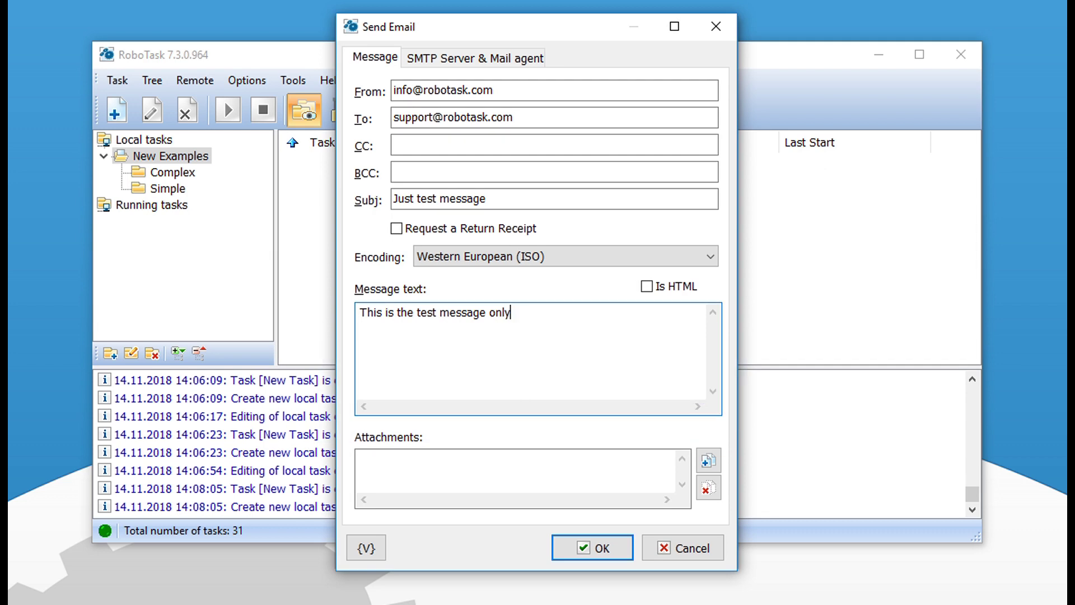
left_click(521, 312)
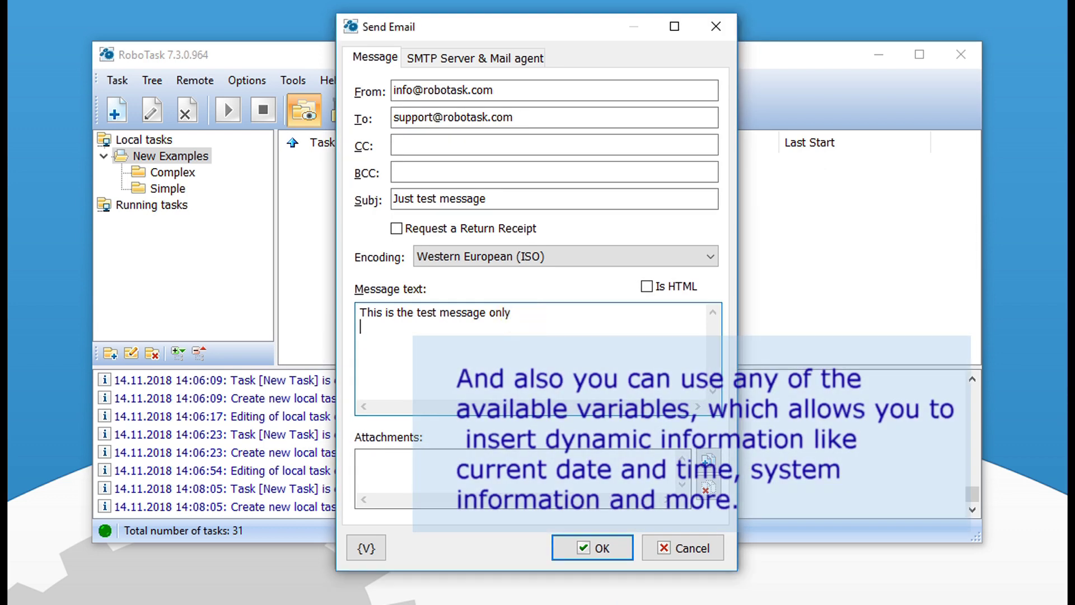
key("Return")
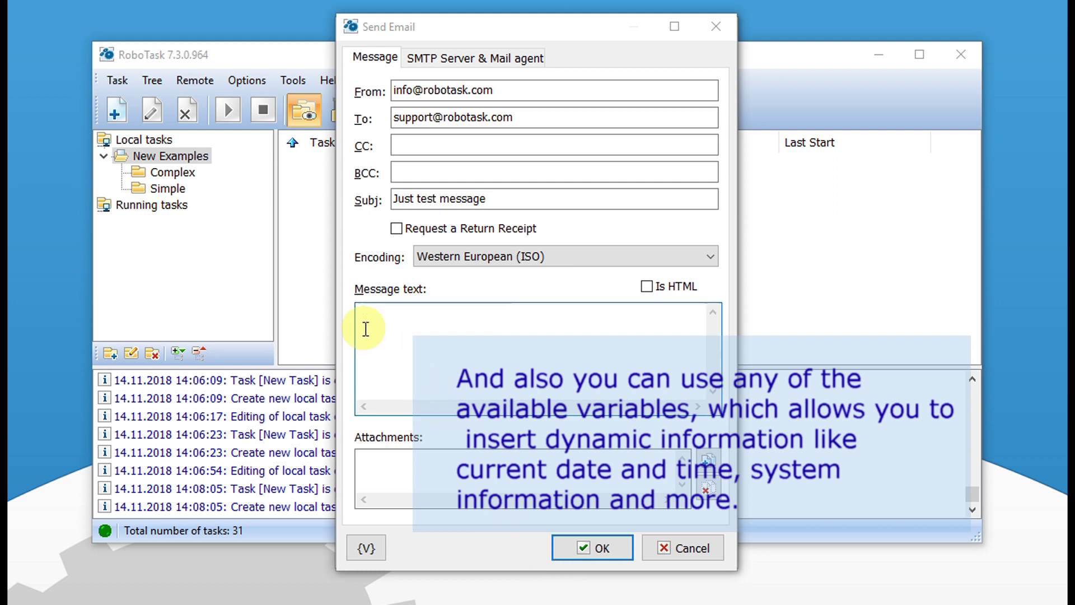
left_click(364, 546)
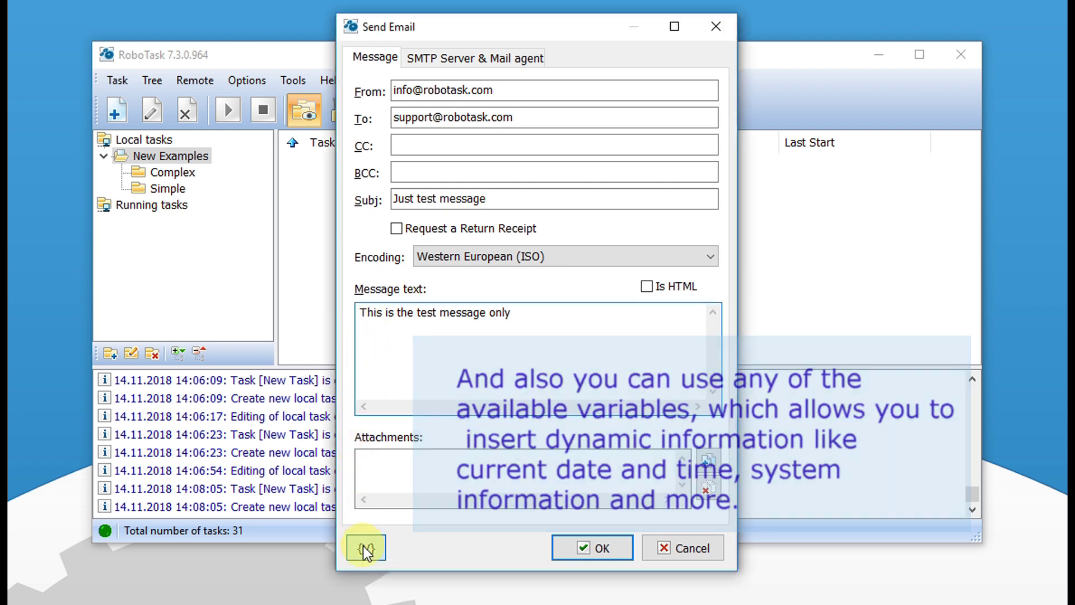
left_click_drag(783, 181, 782, 415)
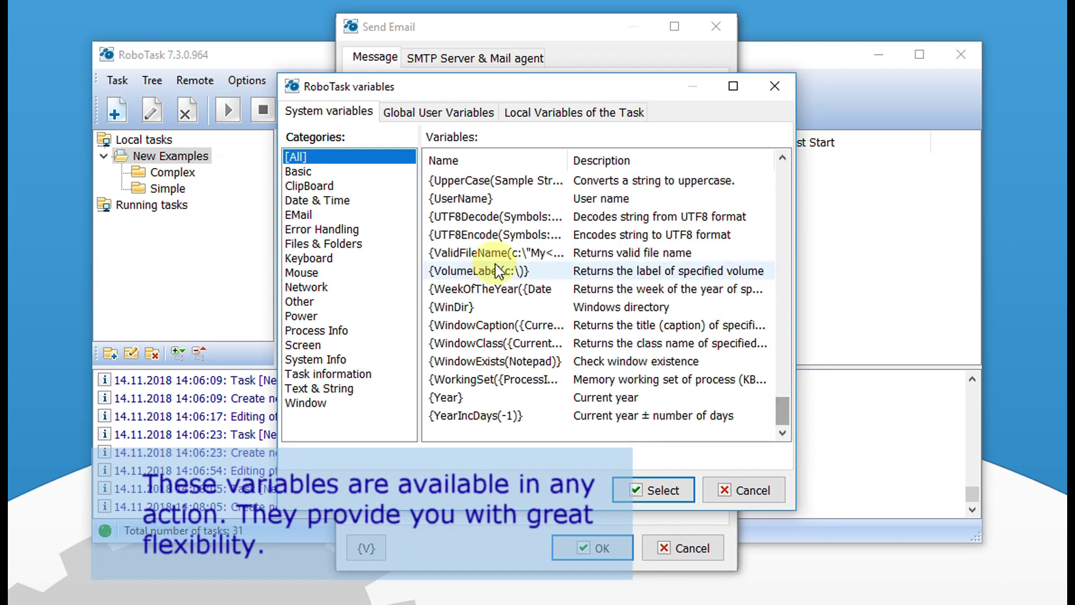
Step: Insert the {DateTime} variable from the Date & Time category into the message
left_click(305, 206)
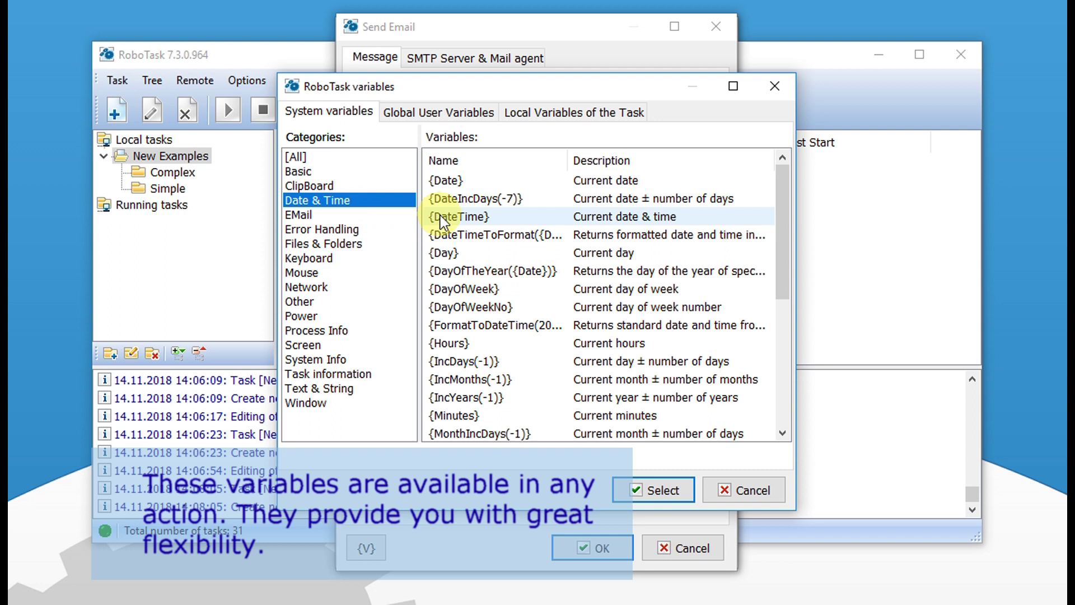
left_click(472, 217)
left_click(674, 489)
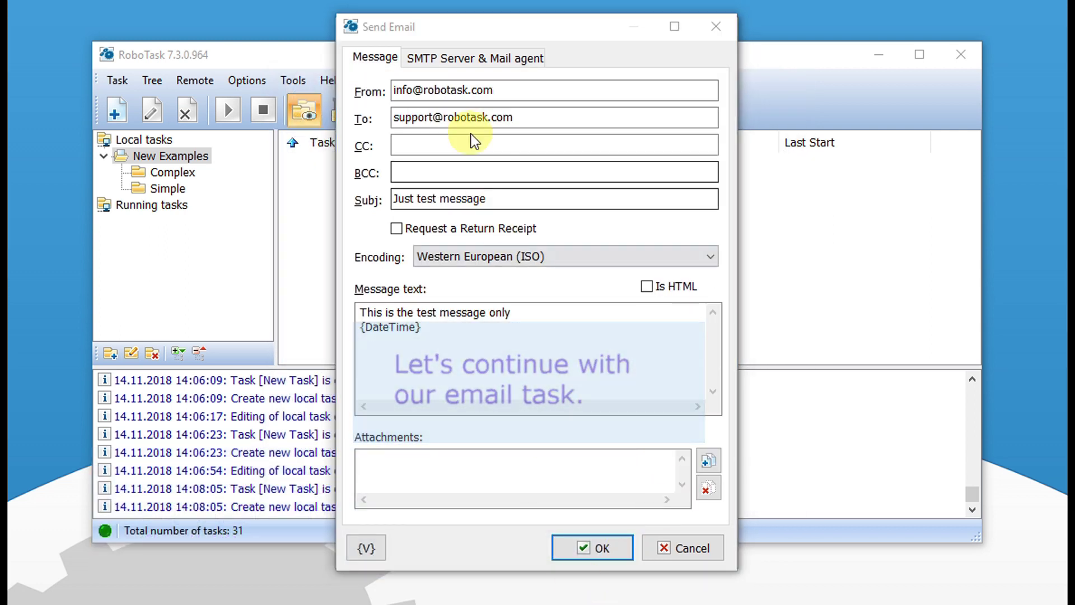
Step: Check the SMTP host mail.myisp.com, then save Send Email as action 1
left_click(442, 56)
left_click(369, 107)
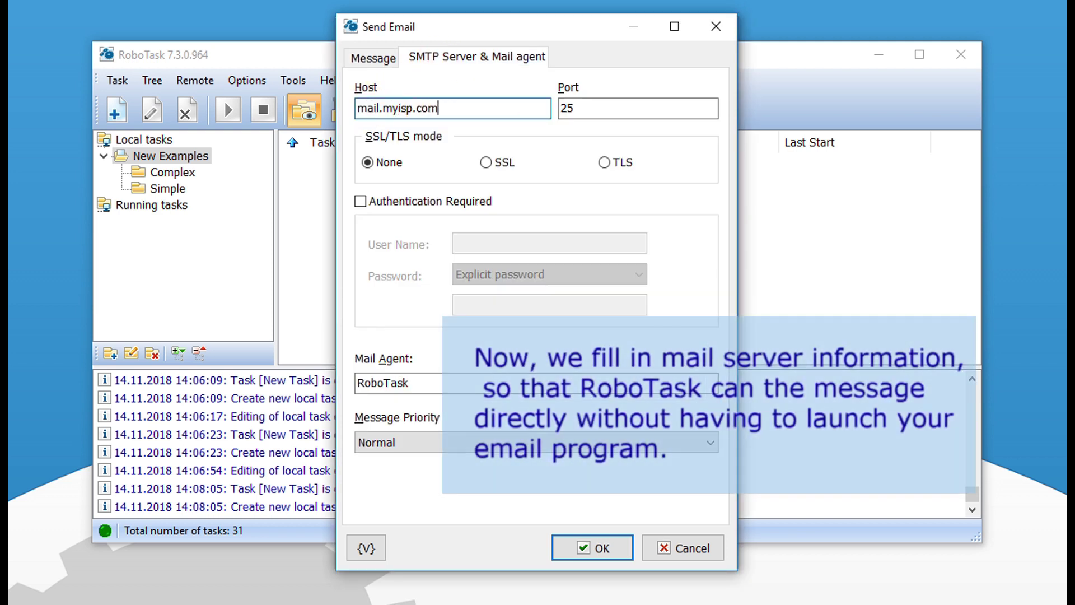
left_click(373, 57)
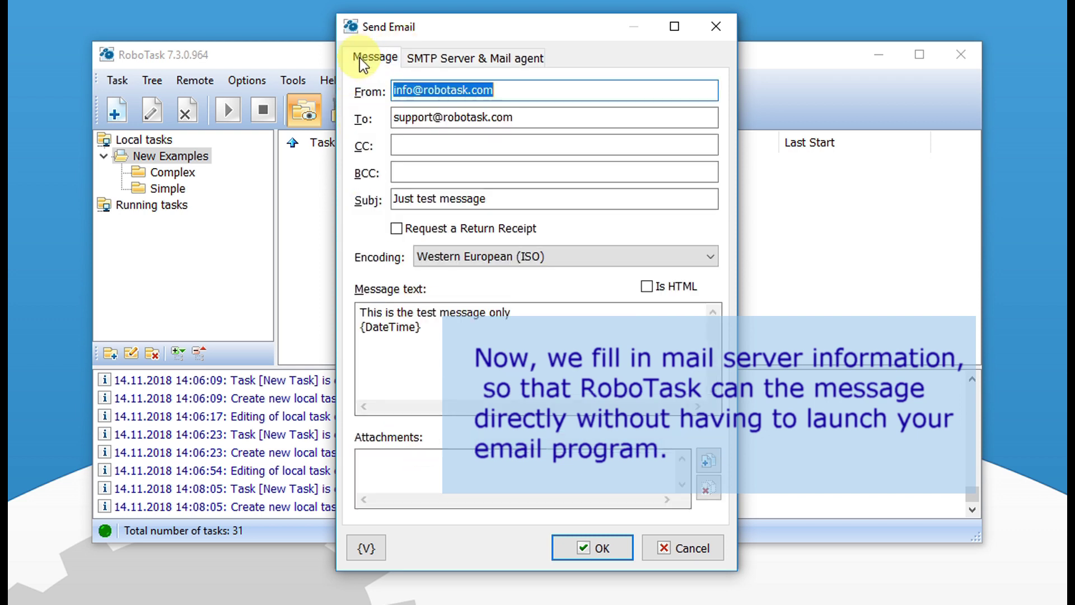
left_click(433, 56)
left_click(589, 547)
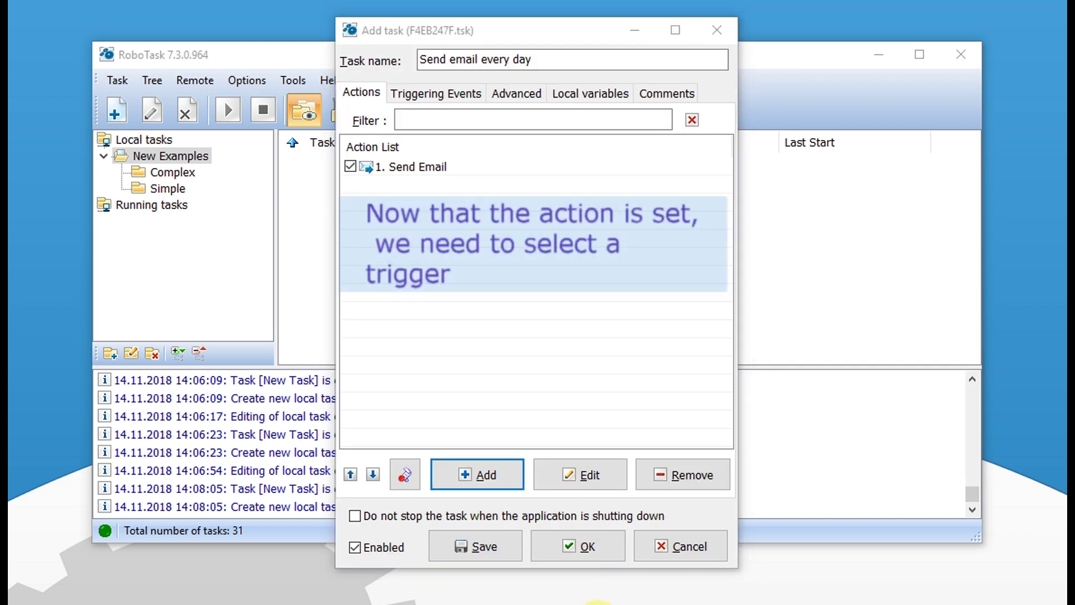
Step: Add a General > Scheduler trigger under the task's Triggering Events
left_click(430, 95)
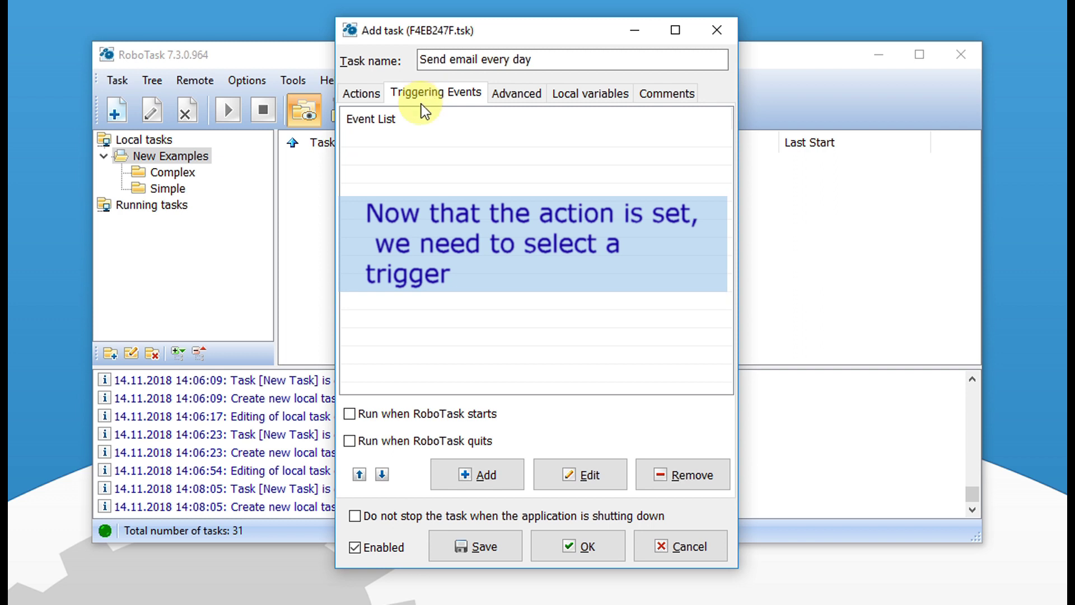
left_click(478, 476)
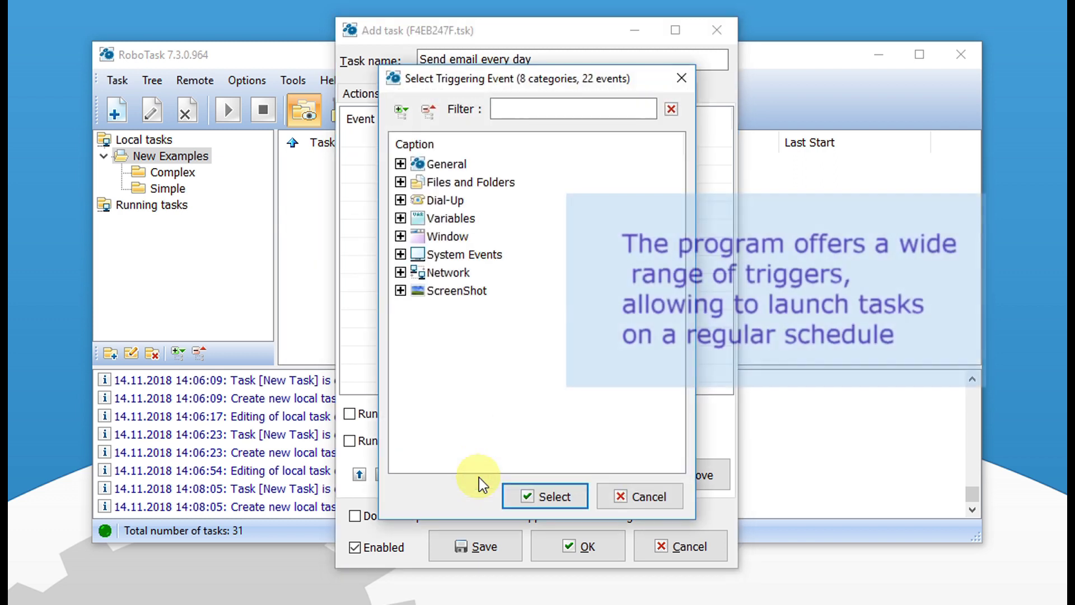
left_click(401, 111)
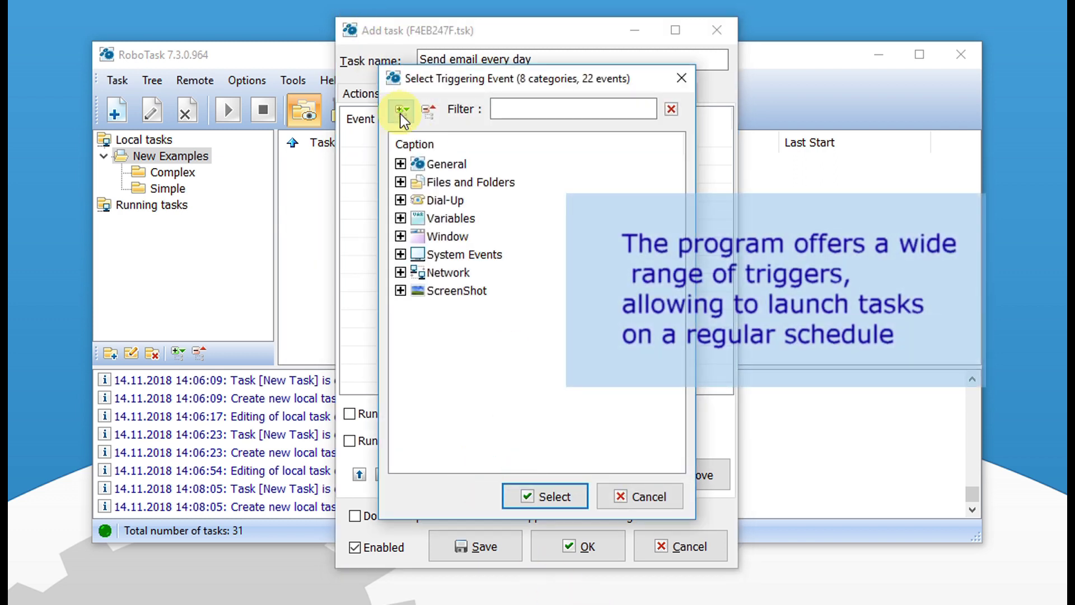
left_click_drag(676, 175, 679, 365)
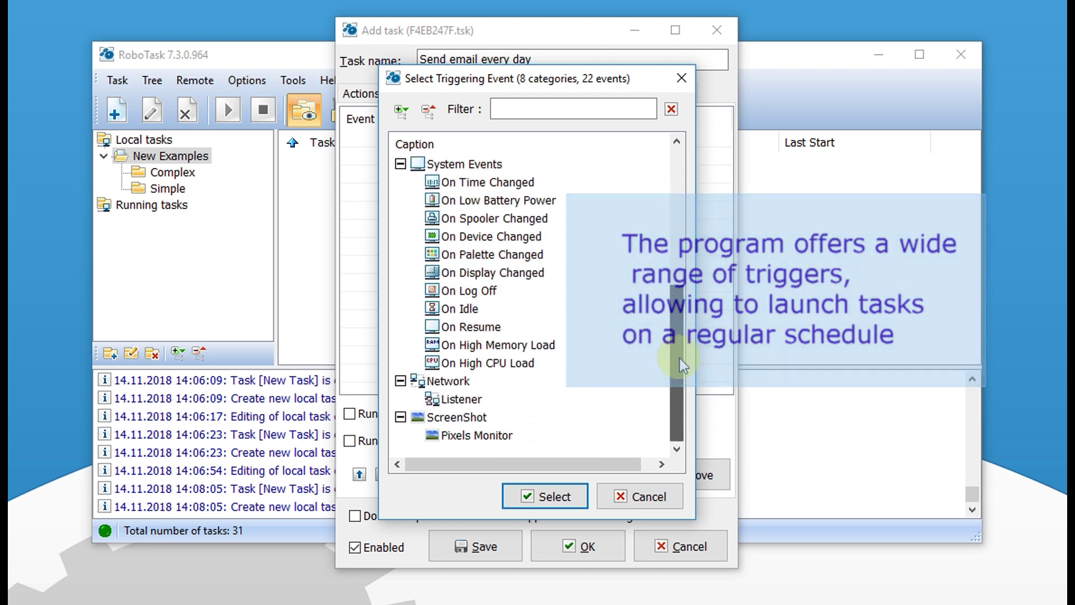
left_click_drag(680, 309, 678, 188)
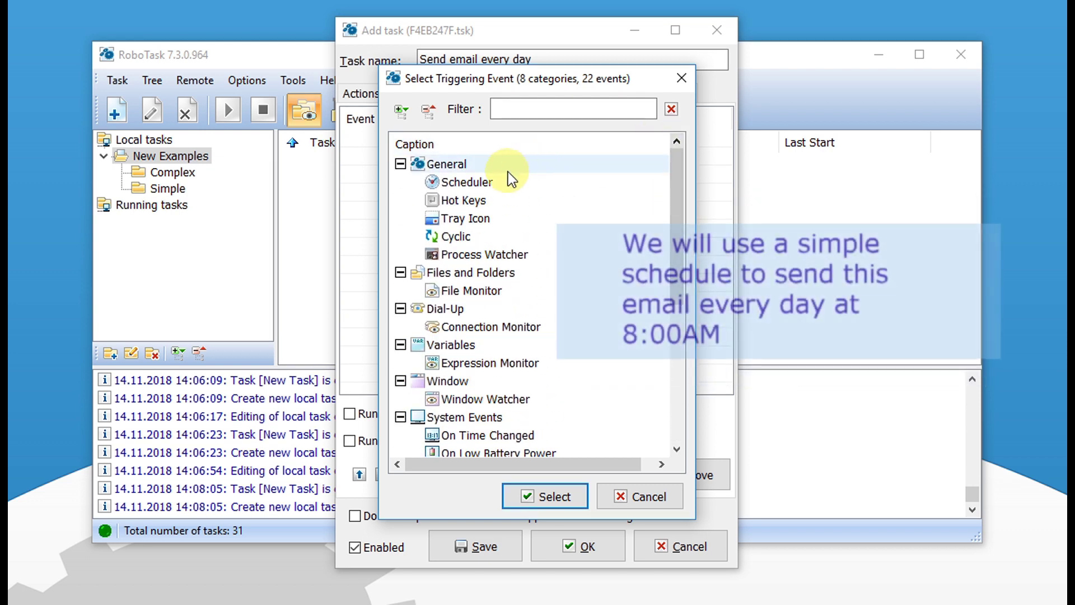
left_click(476, 183)
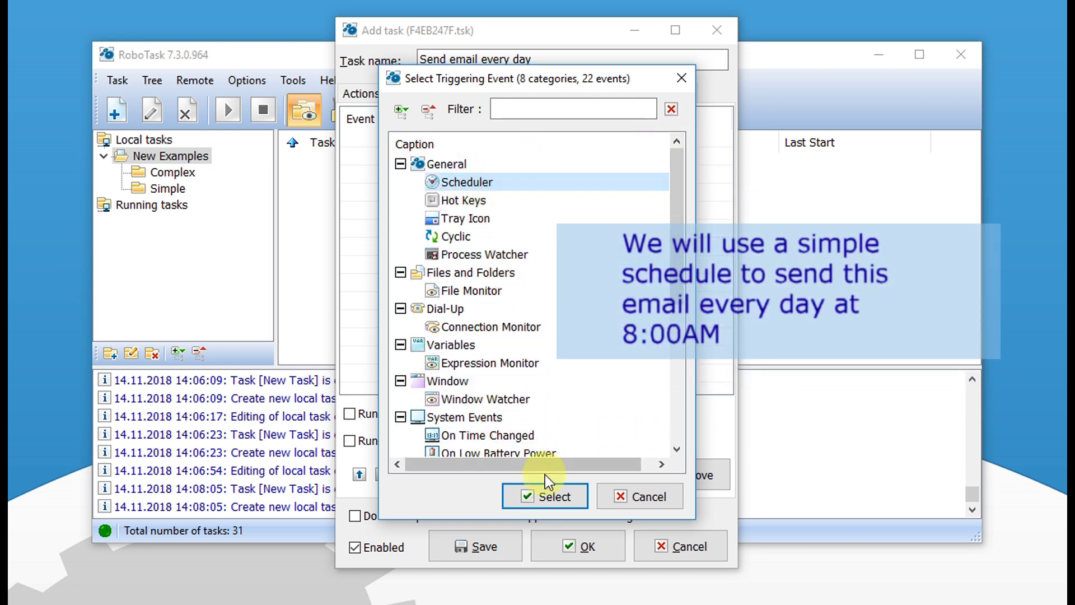
left_click(545, 492)
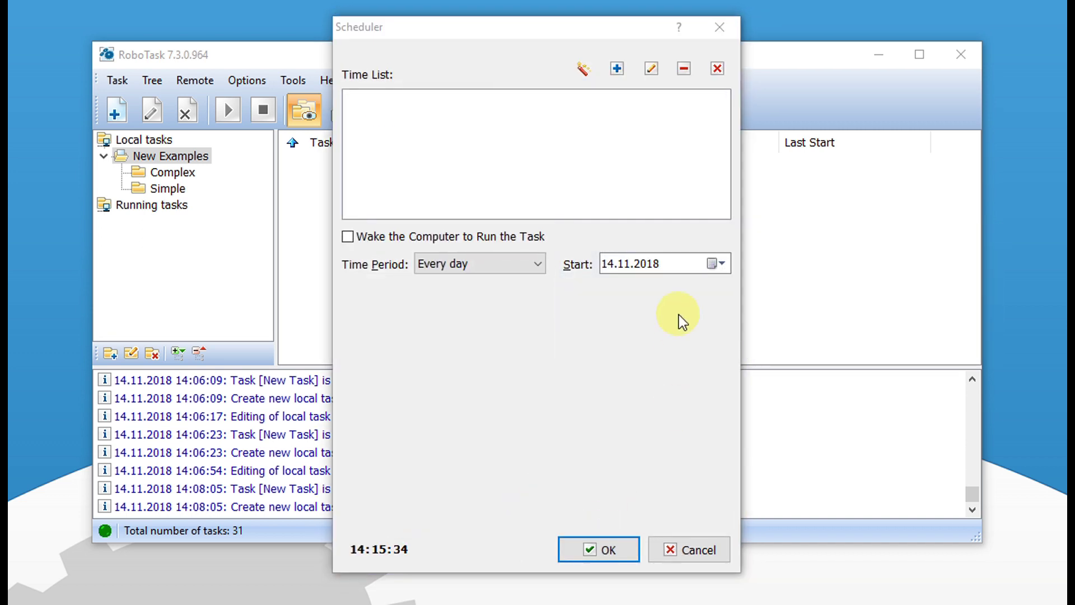
Step: Schedule the trigger to fire every day at 8:00:00 and confirm it
left_click(585, 69)
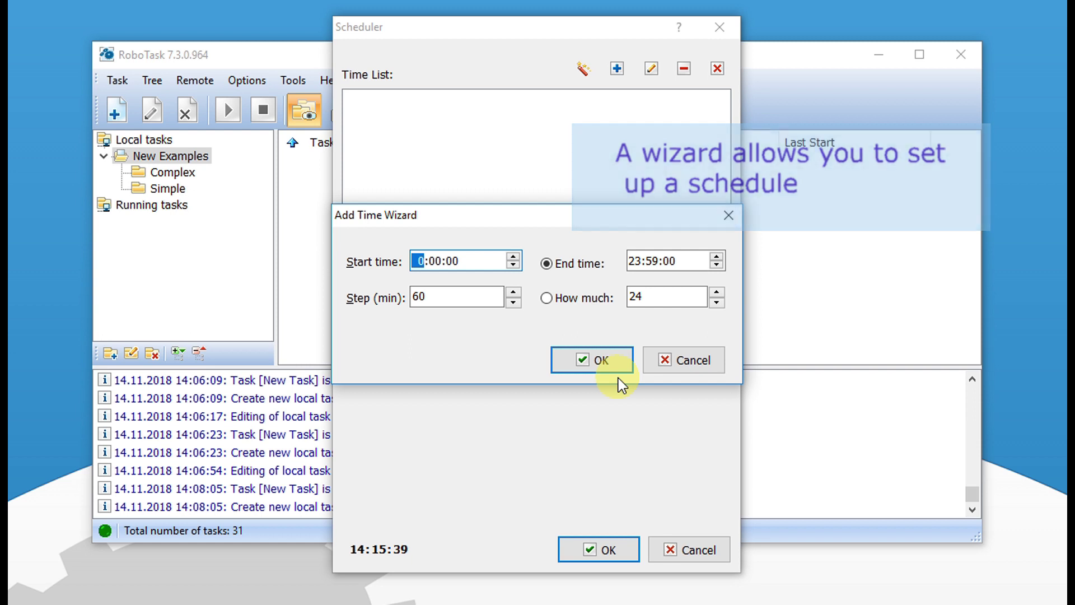
left_click(696, 358)
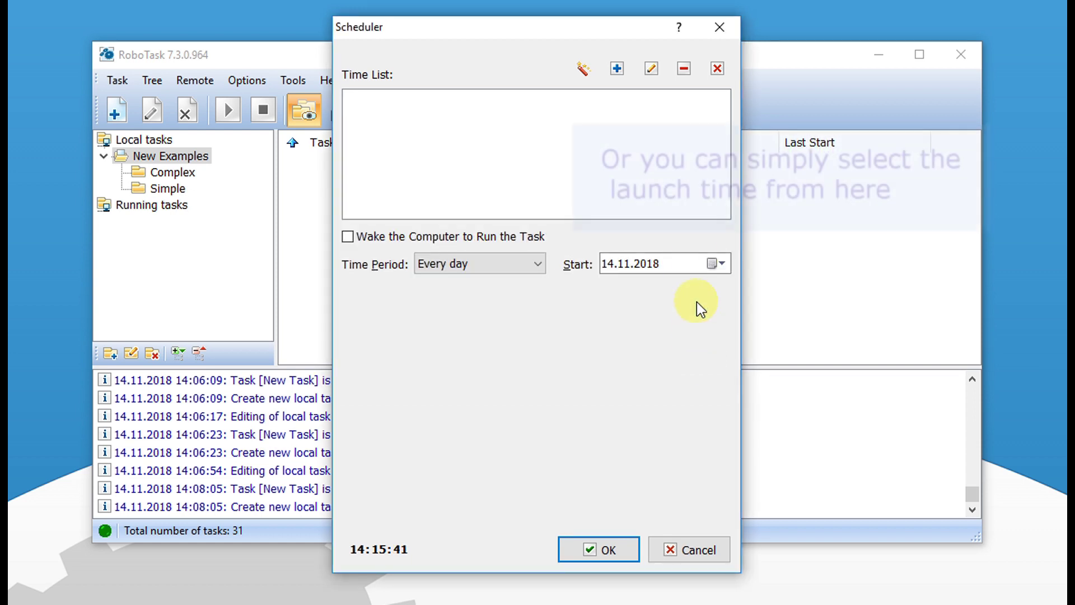
left_click(623, 68)
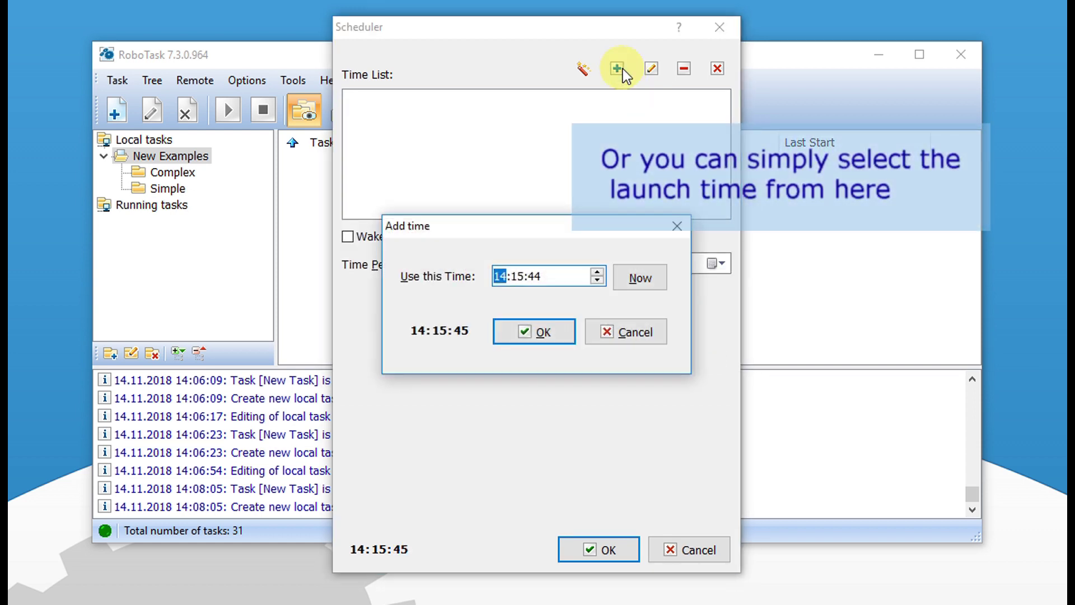
type("8:00:00")
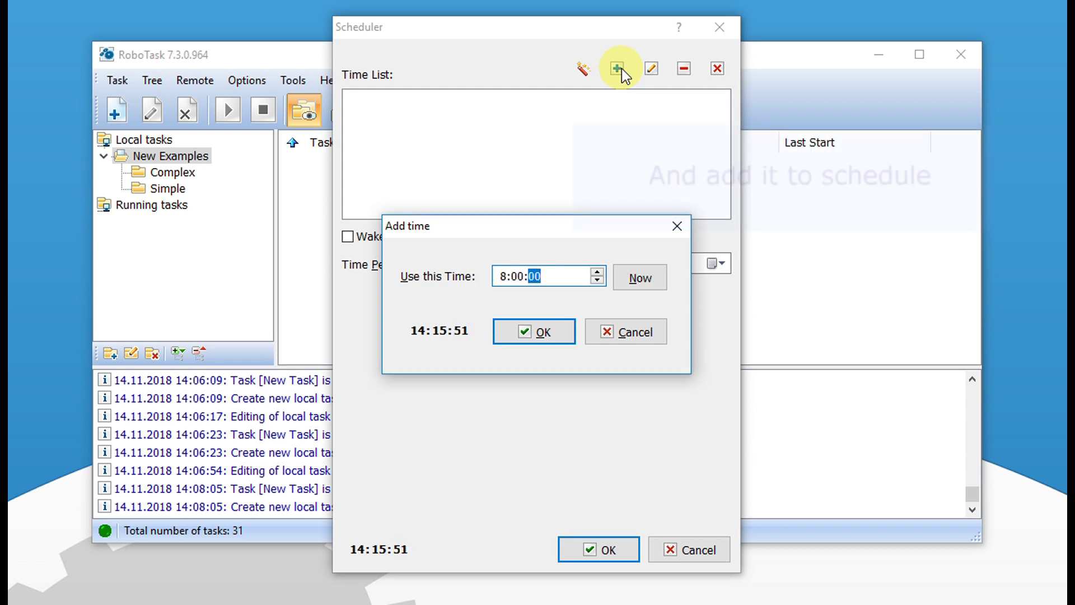
left_click(539, 331)
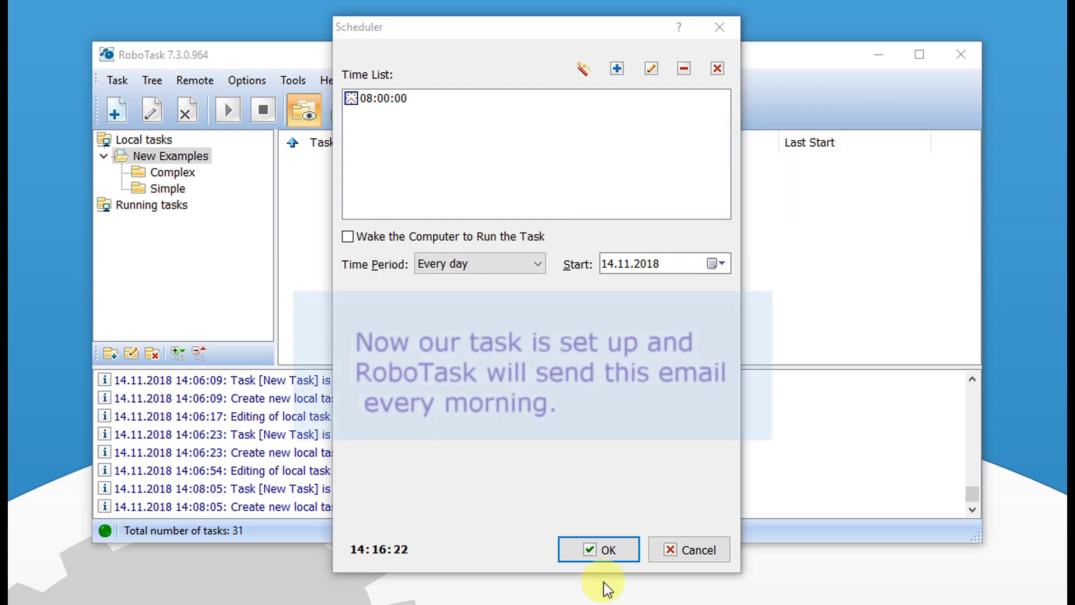
left_click(602, 552)
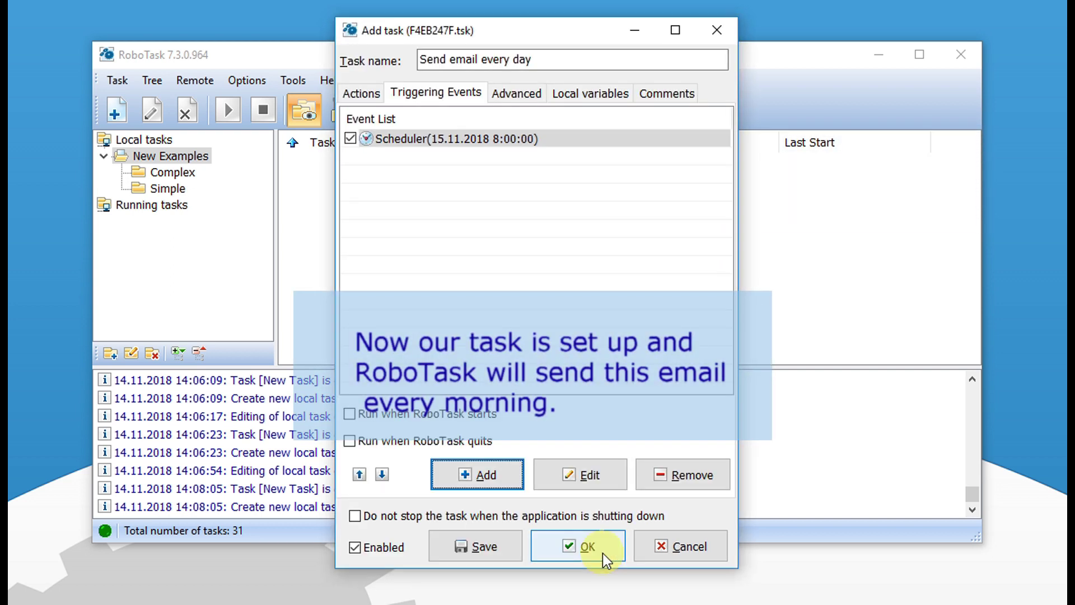
left_click(363, 92)
Step: Save the task, run it manually, and confirm 'Task executed successfully' in the log
left_click(435, 93)
left_click(588, 550)
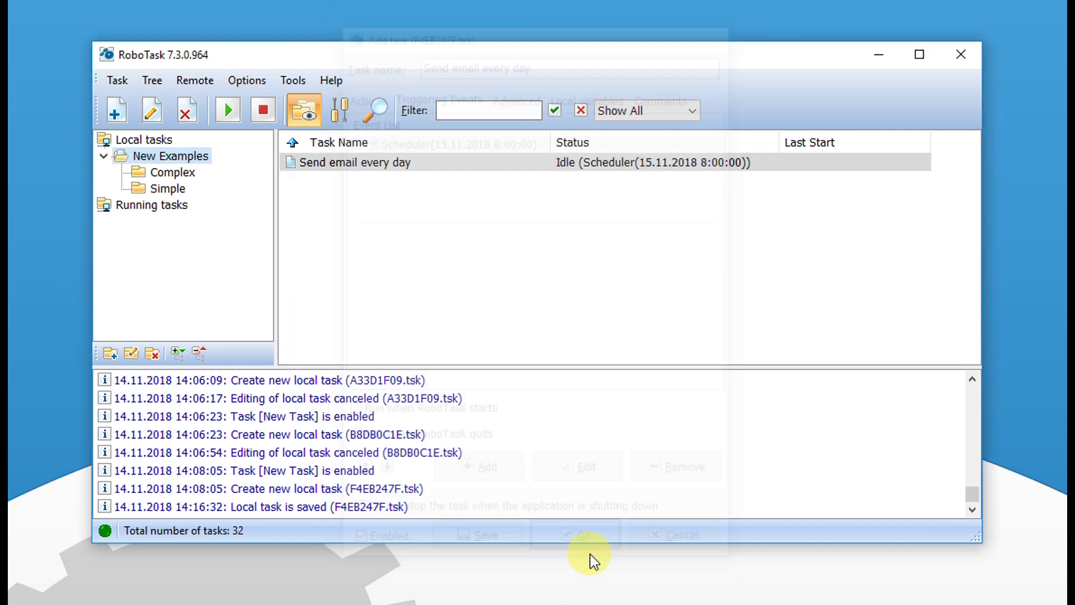
right_click(334, 164)
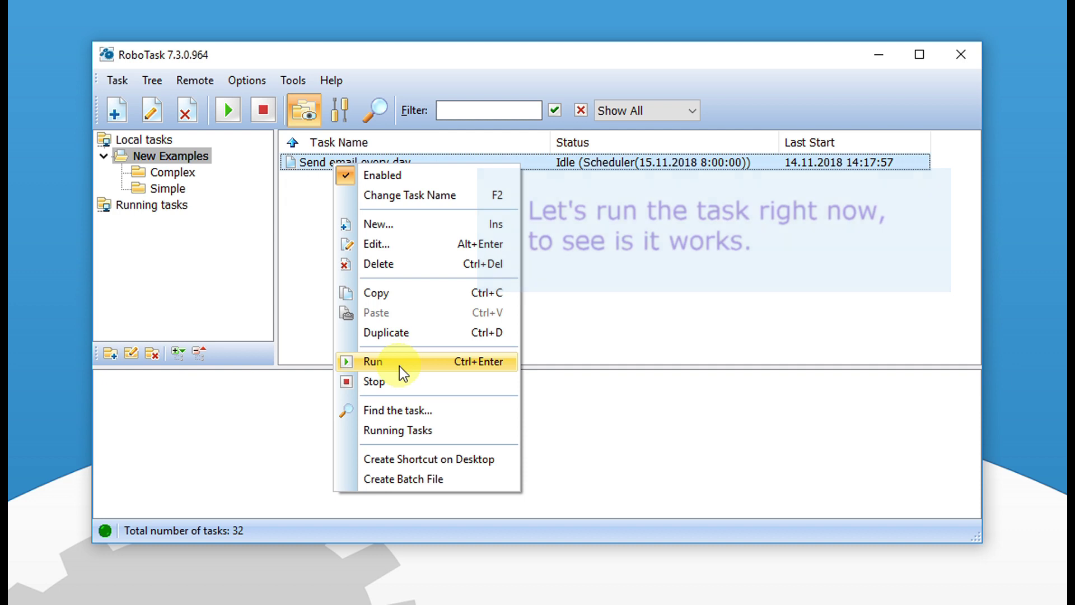
left_click(398, 365)
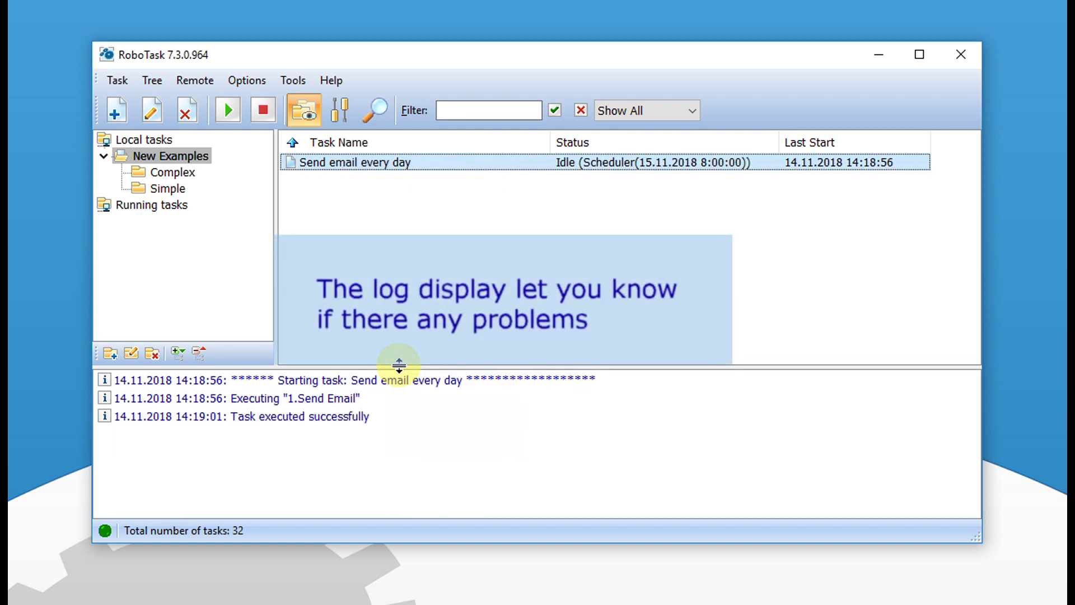
left_click(326, 398)
left_click(324, 415)
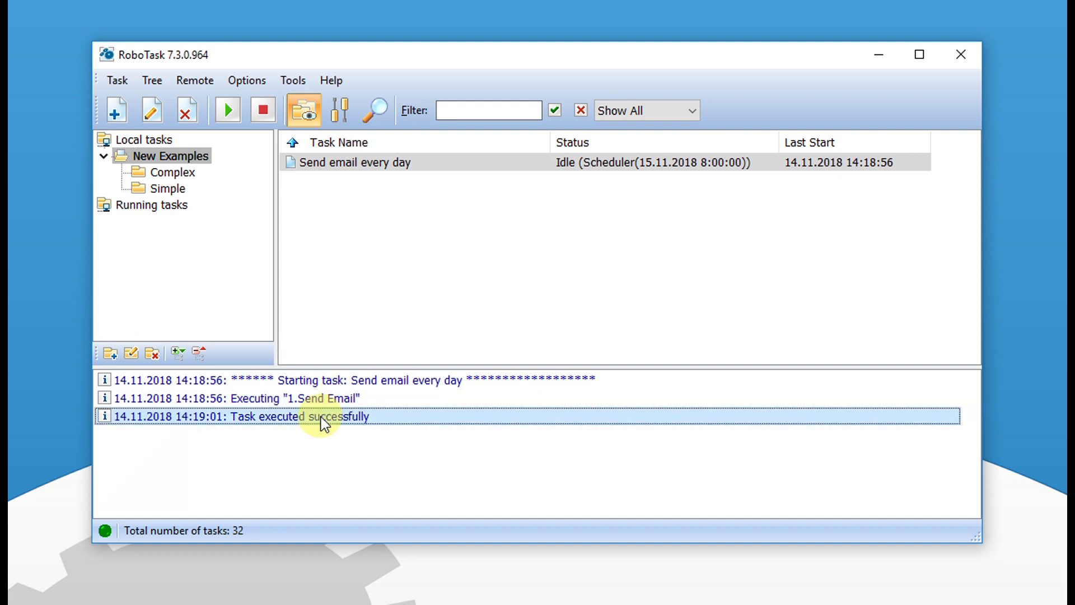